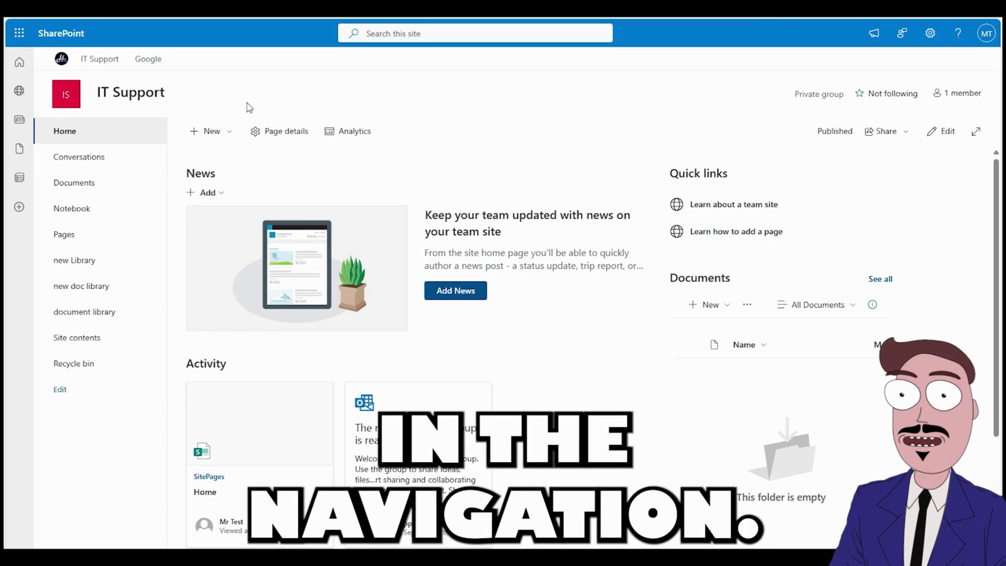
- Visit the new doc library and new Library pages, then return to the site home page
click(81, 286)
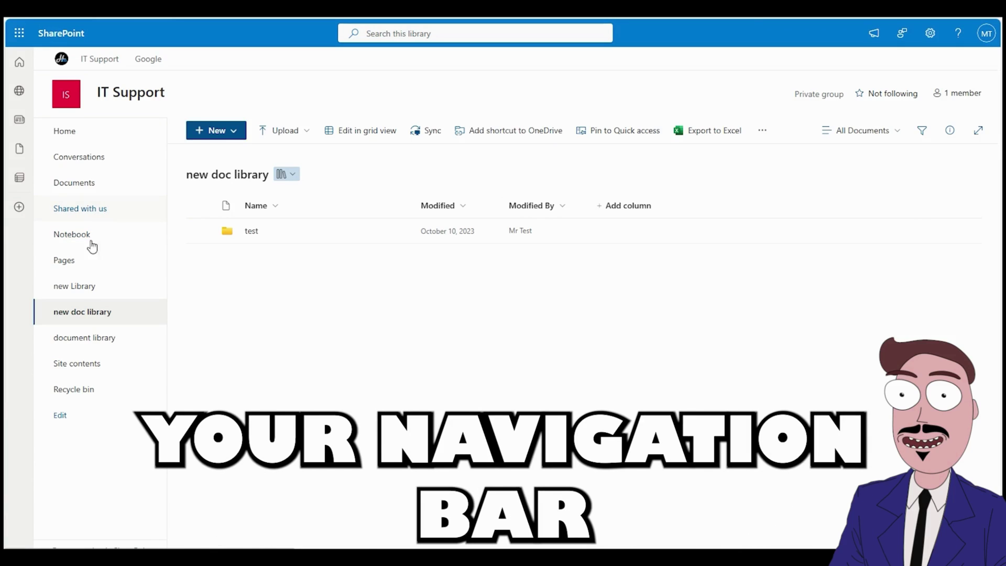
click(82, 291)
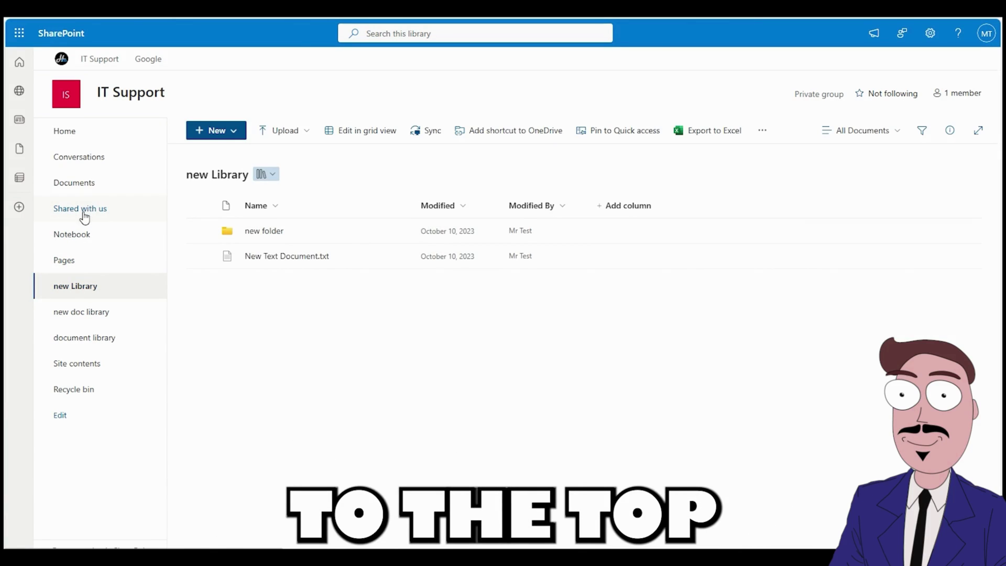
click(79, 132)
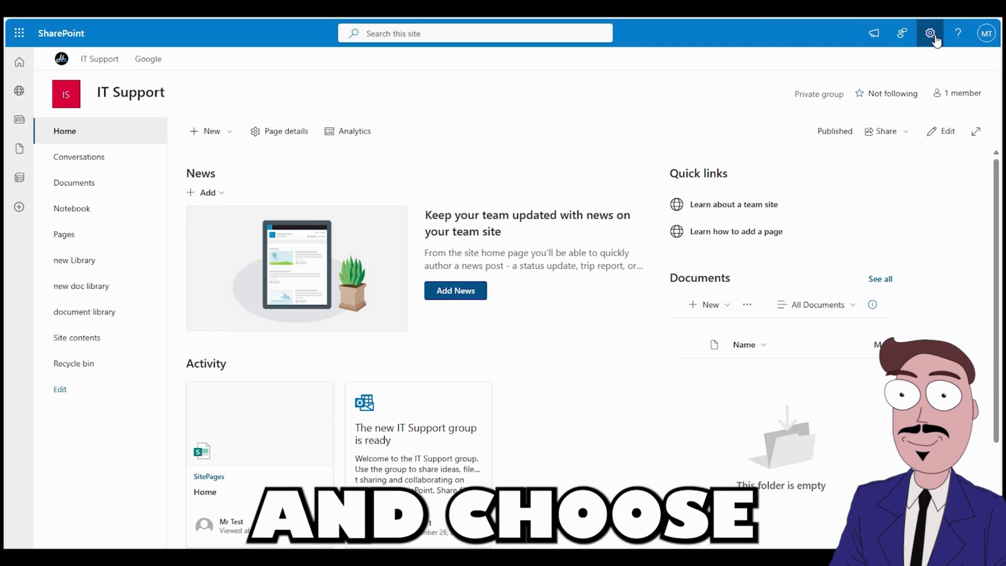
- Set the site navigation orientation to Horizontal under Change the look > Navigation
click(931, 34)
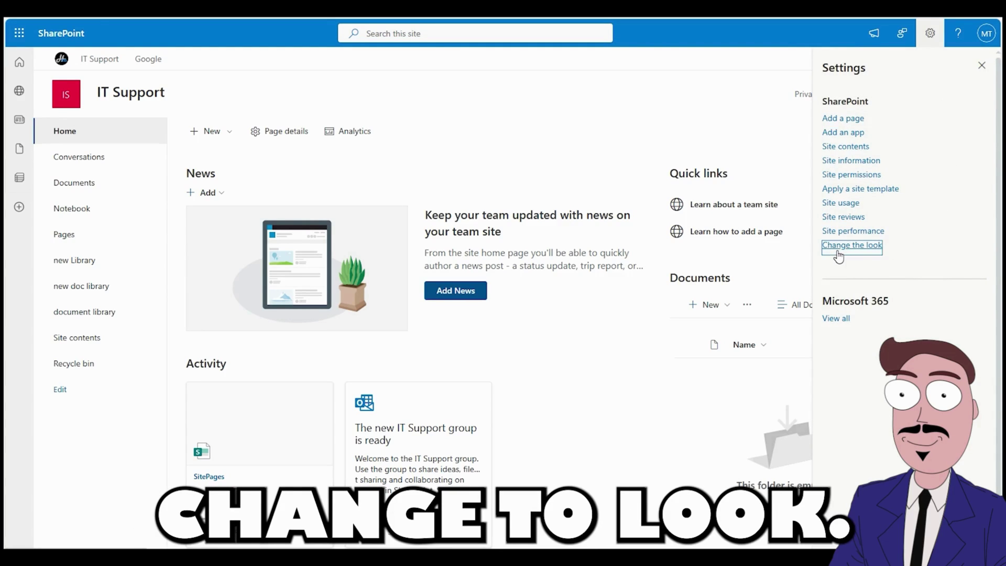
click(853, 245)
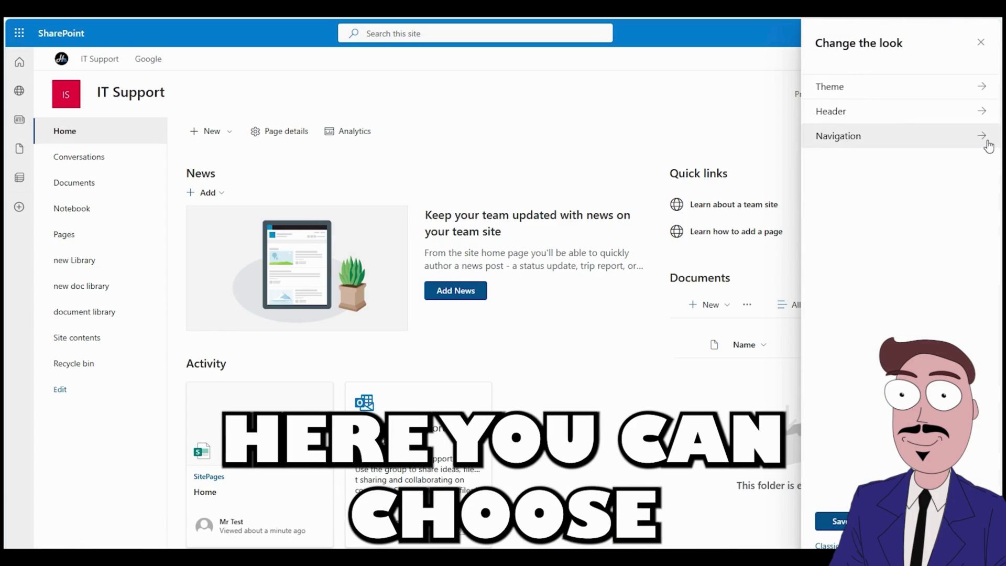
click(981, 139)
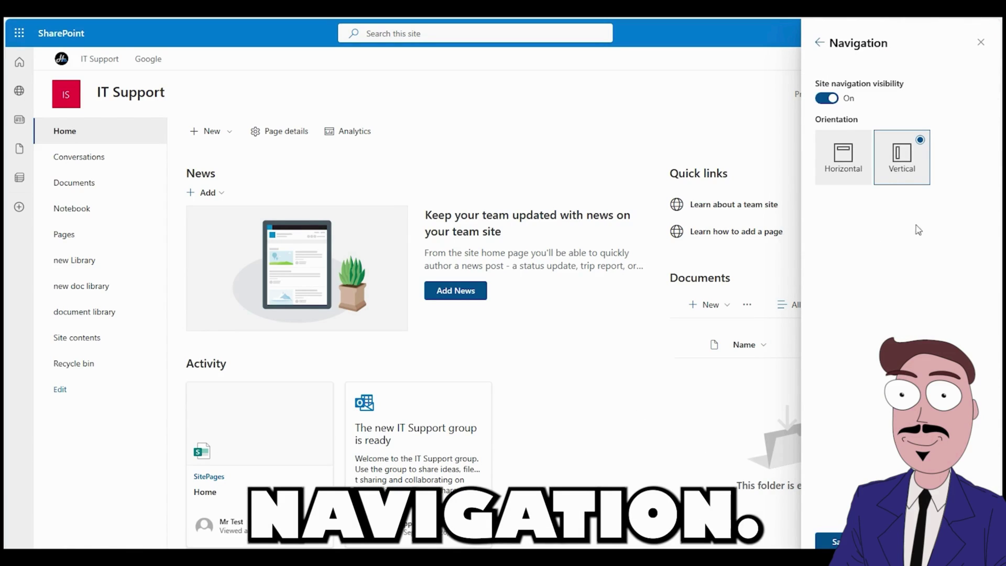
click(844, 161)
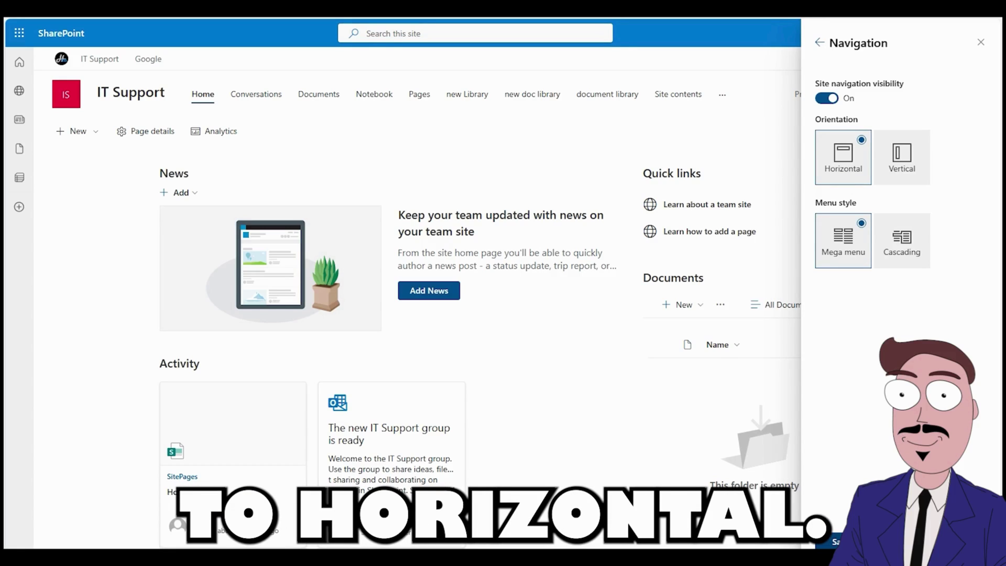
- Save the horizontal navigation, then open new Library and new doc library from the top links
click(836, 542)
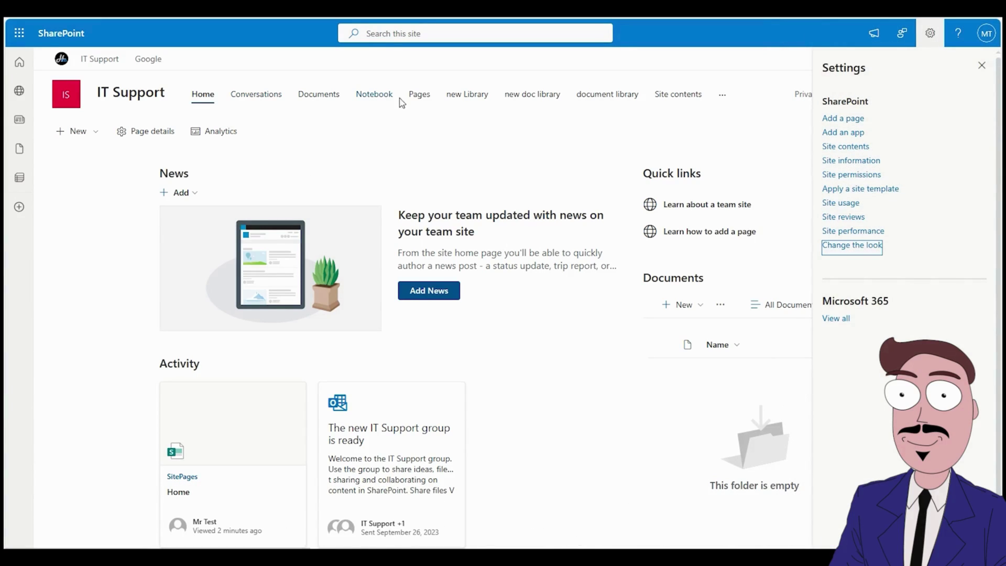
click(467, 94)
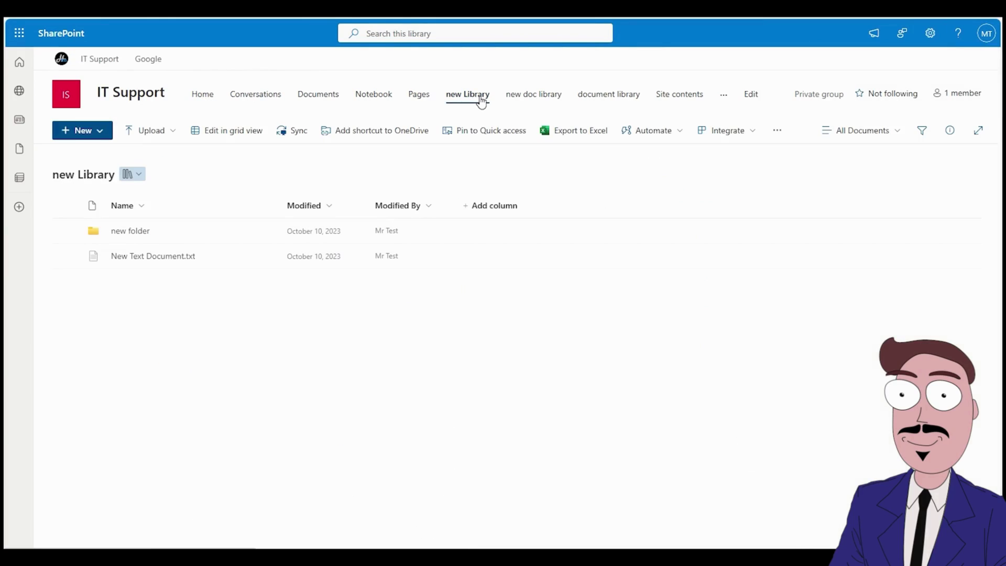
click(534, 94)
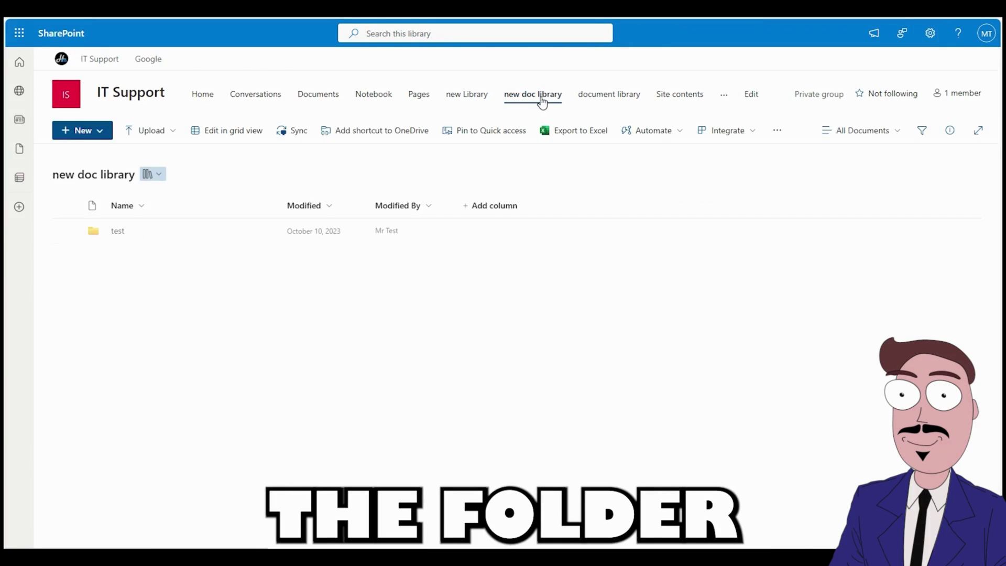
- Browse new Library and Home via the top links, ending on the new doc library
click(468, 93)
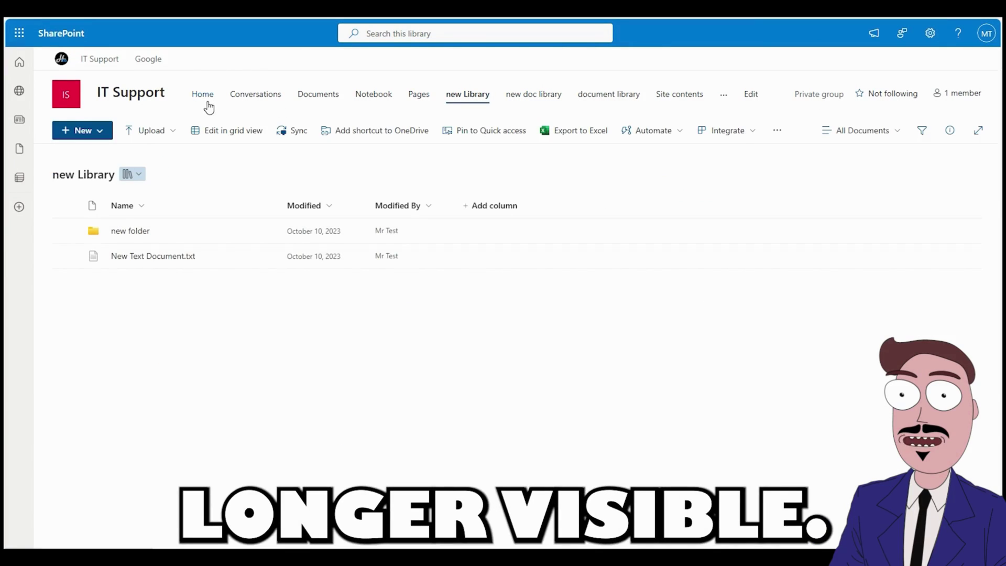
click(202, 93)
click(468, 94)
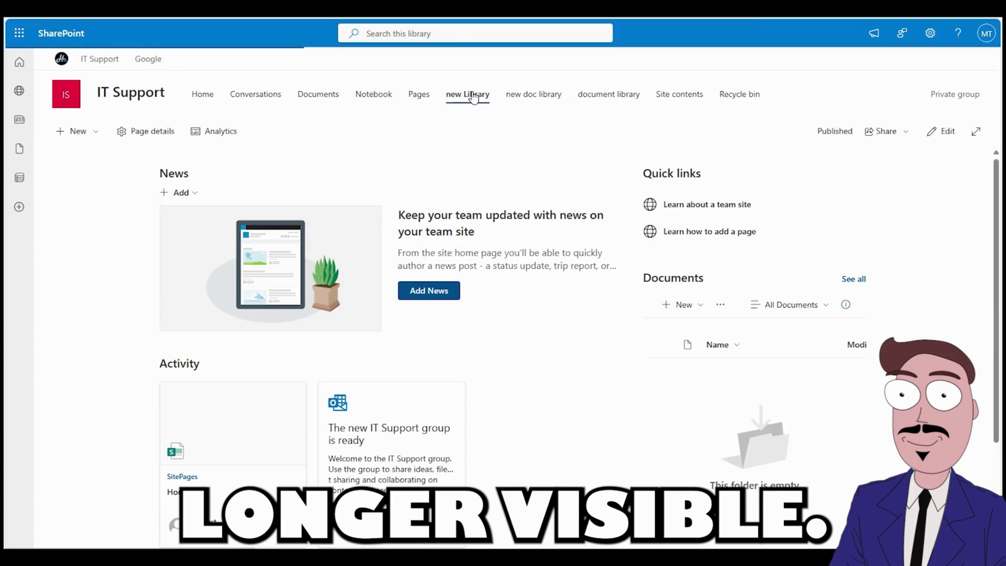
click(533, 94)
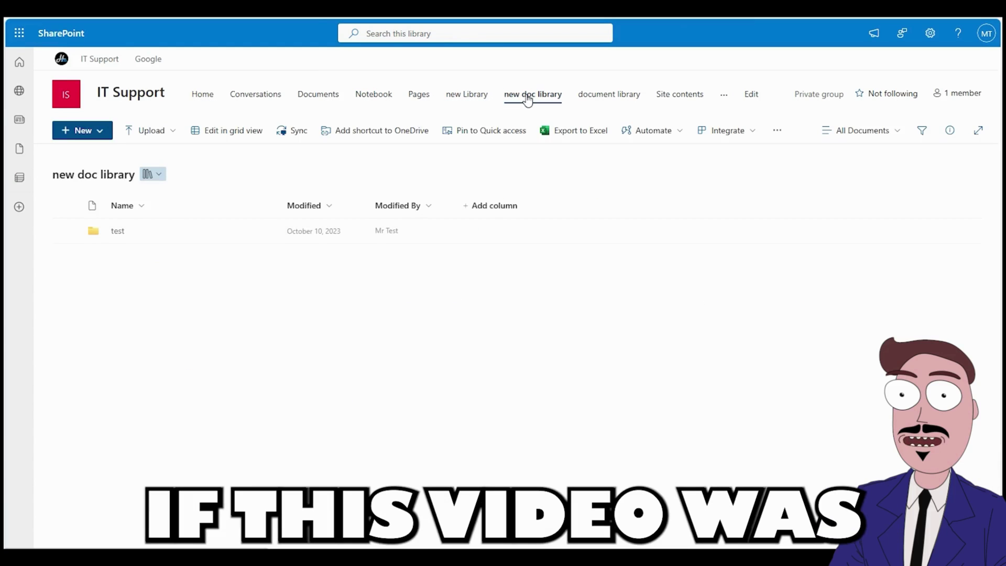